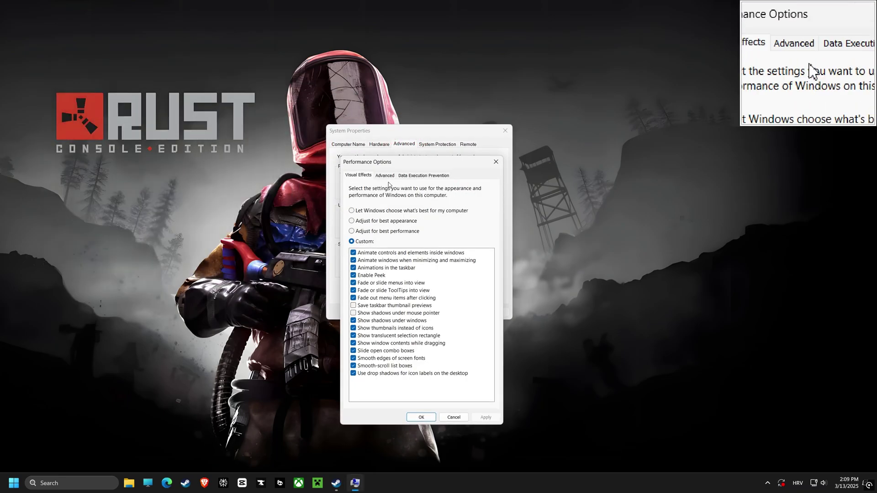
Step: Keep processor scheduling on Programs and a custom 45000/45000 MB paging file on C:, confirming all dialogs
{"action": "left_click", "coordinate": [357, 230]}
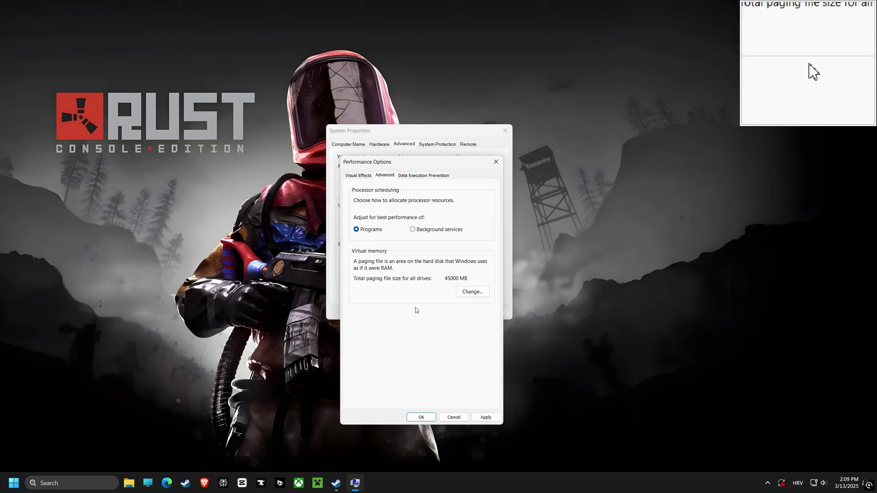
{"action": "left_click", "coordinate": [464, 293]}
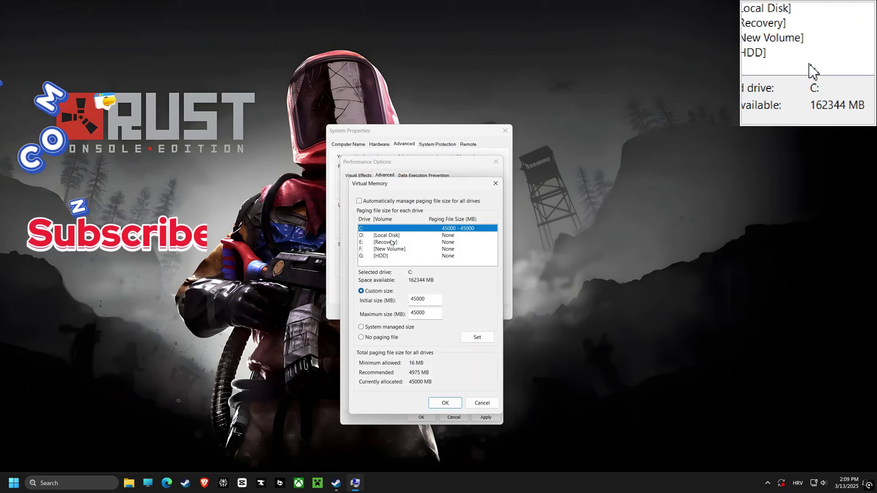
{"action": "left_click", "coordinate": [359, 201]}
{"action": "left_click", "coordinate": [359, 202]}
{"action": "left_click", "coordinate": [381, 256]}
{"action": "left_click", "coordinate": [382, 228]}
{"action": "left_click", "coordinate": [361, 337]}
{"action": "left_click", "coordinate": [362, 291]}
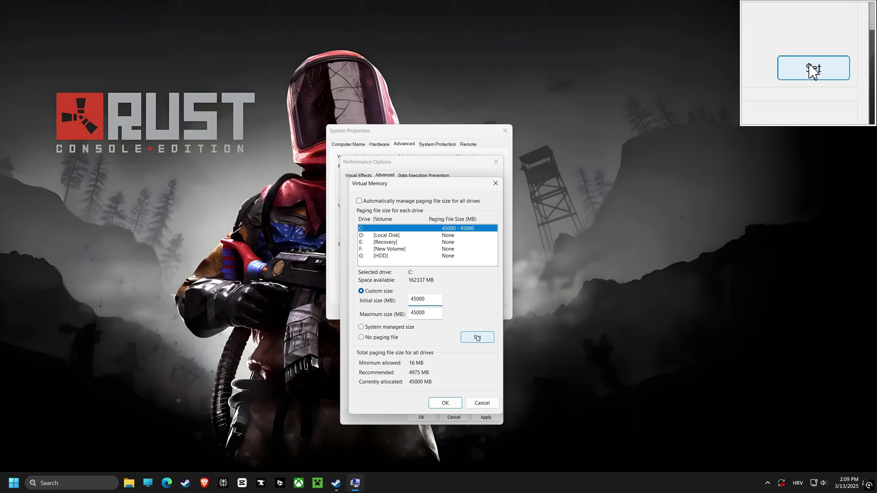
{"action": "left_click", "coordinate": [447, 403]}
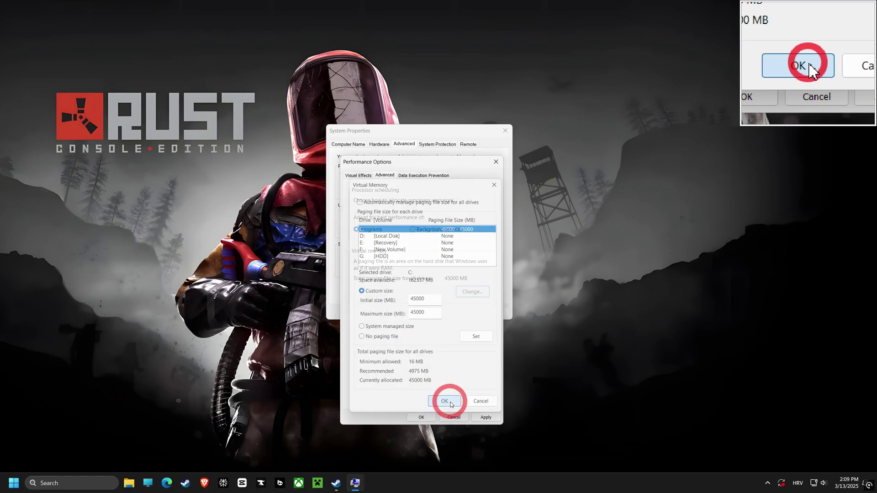
{"action": "left_click", "coordinate": [422, 418]}
{"action": "left_click", "coordinate": [422, 315]}
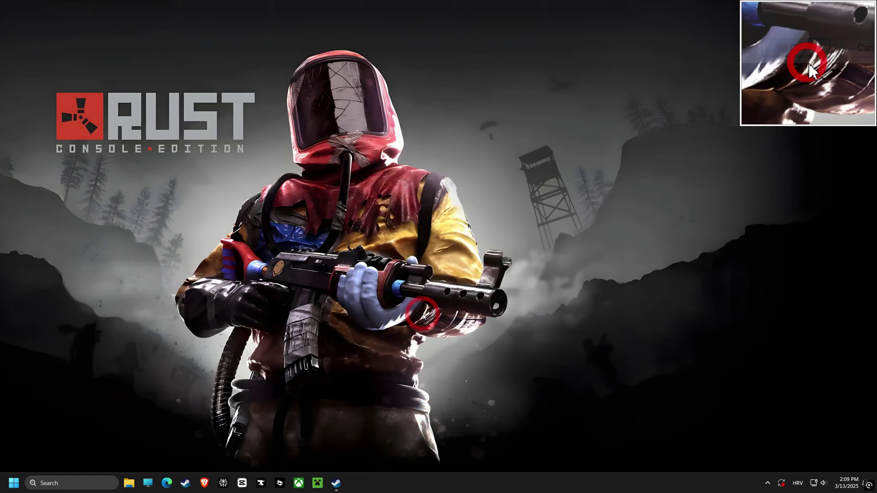
Step: Find 'edit power plan', activate the High performance plan, and close Power Options
{"action": "left_click", "coordinate": [79, 484]}
{"action": "type", "text": "edit power plan"}
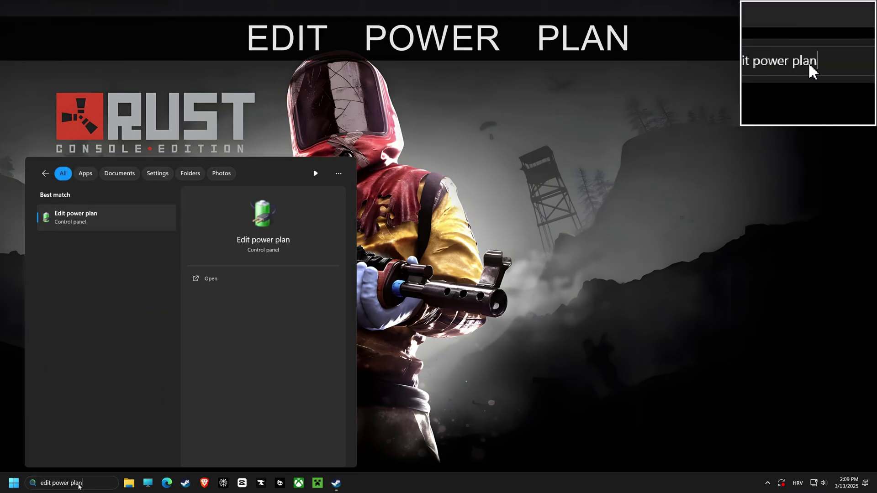
{"action": "left_click", "coordinate": [75, 218]}
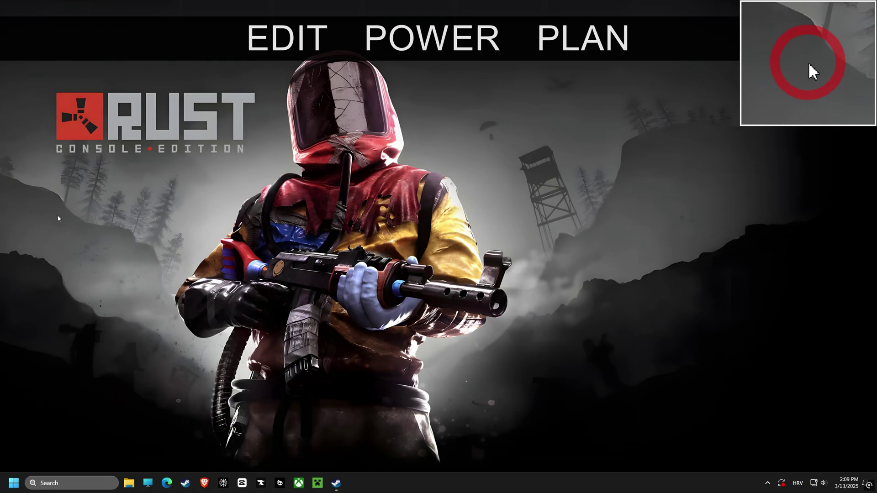
{"action": "left_click", "coordinate": [356, 99]}
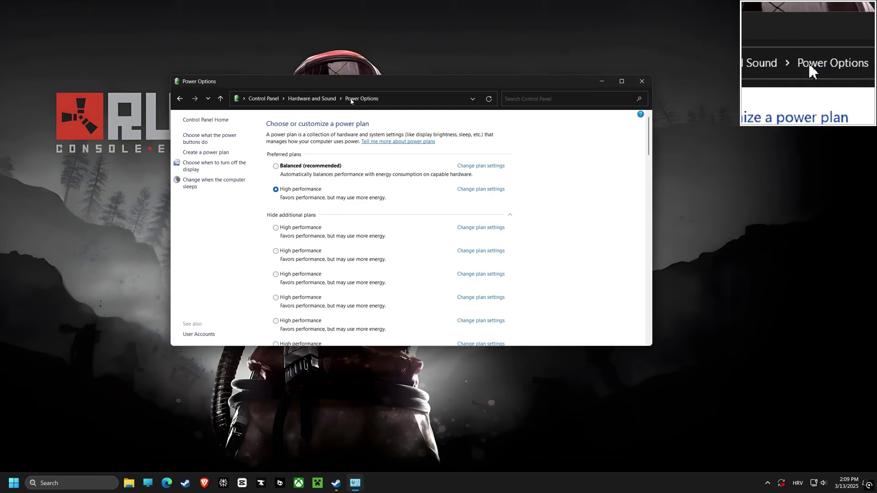
{"action": "left_click", "coordinate": [276, 190]}
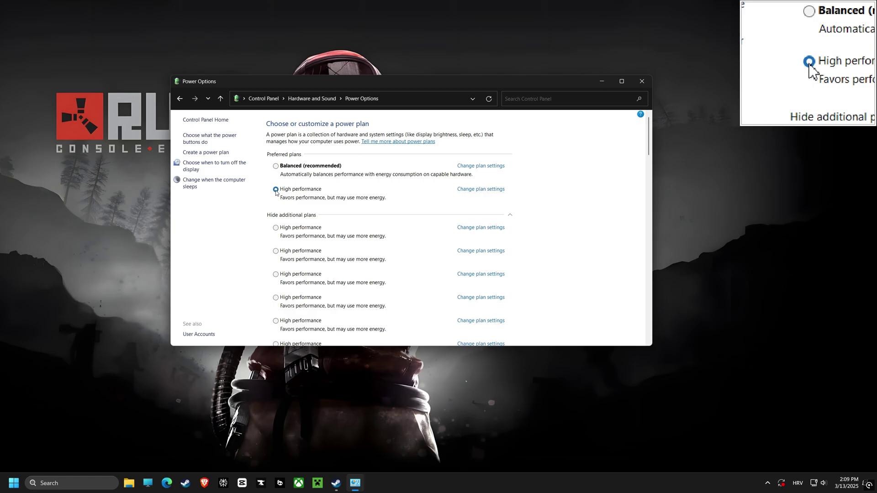
{"action": "left_click", "coordinate": [642, 81]}
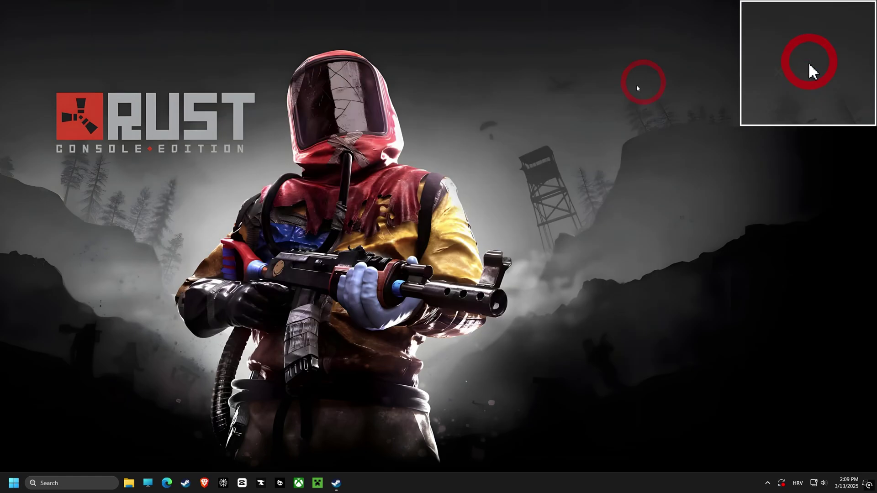
Step: Launch the NVIDIA Control Panel from a Start search
{"action": "left_click", "coordinate": [61, 483]}
{"action": "type", "text": "nvidia c"}
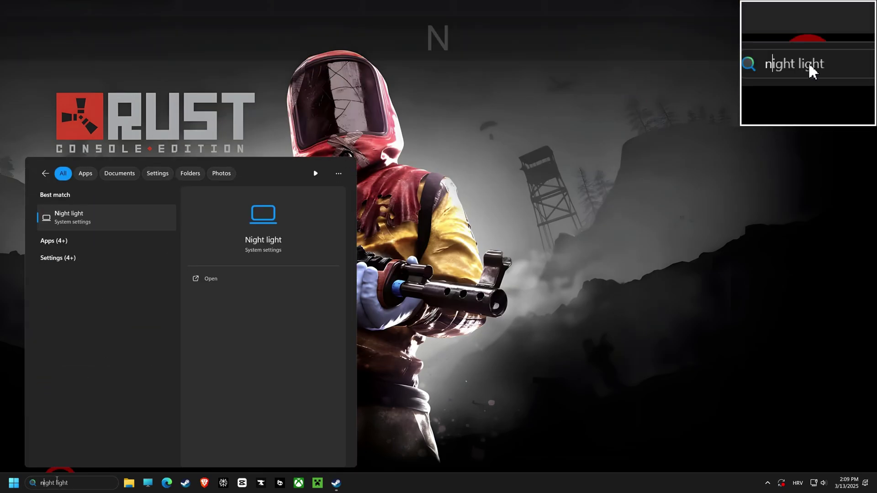
{"action": "type", "text": "ontrol panel"}
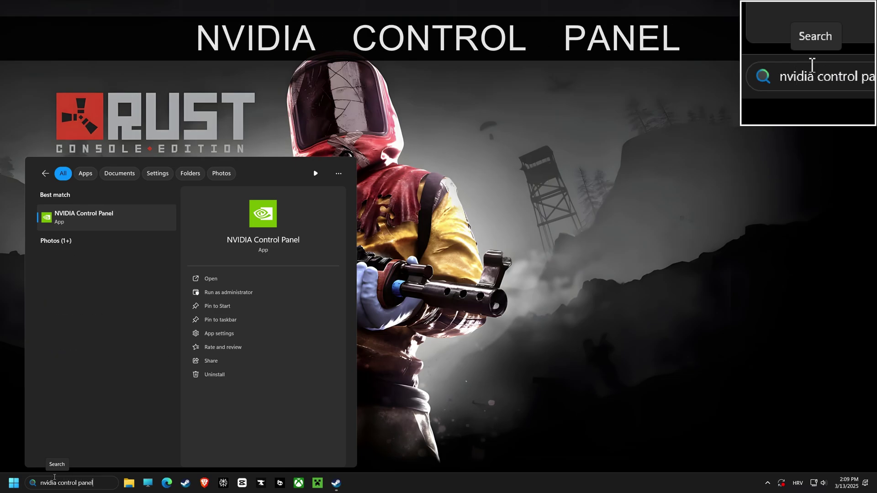
{"action": "left_click", "coordinate": [100, 220]}
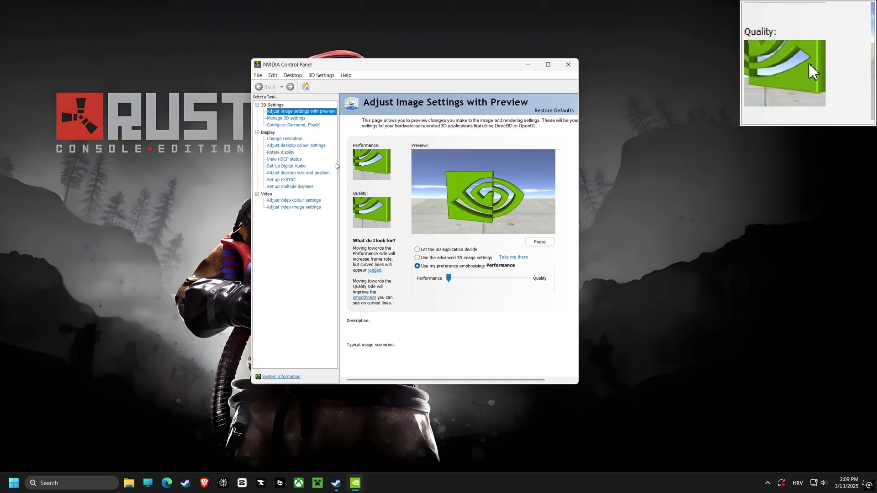
Step: Apply the image setting preference emphasising Performance, then close the panel
{"action": "left_click", "coordinate": [417, 250]}
{"action": "left_click", "coordinate": [417, 266]}
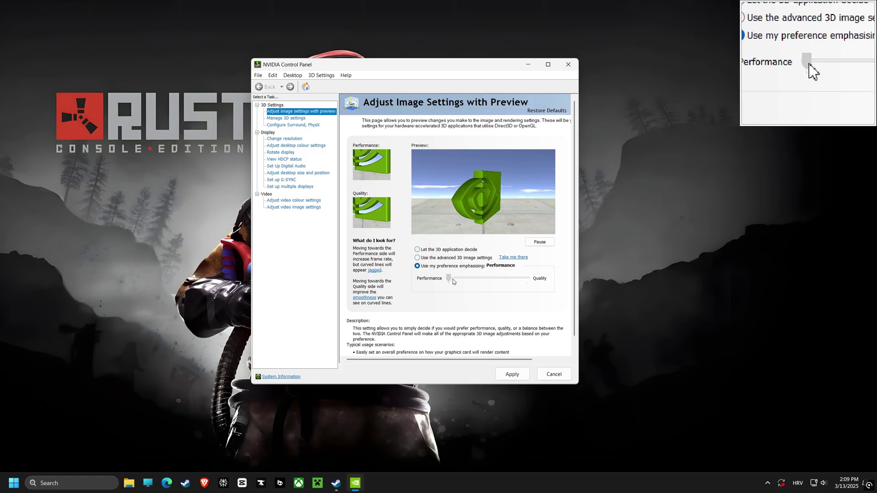
{"action": "mouse_move", "coordinate": [449, 279]}
{"action": "left_mouse_down"}
{"action": "mouse_move", "coordinate": [486, 278]}
{"action": "mouse_move", "coordinate": [443, 278]}
{"action": "left_mouse_up"}
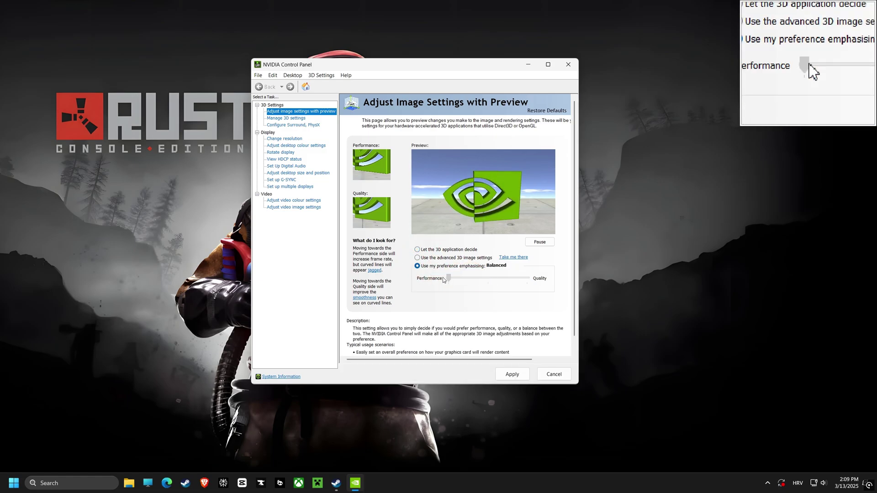
{"action": "left_click", "coordinate": [518, 375]}
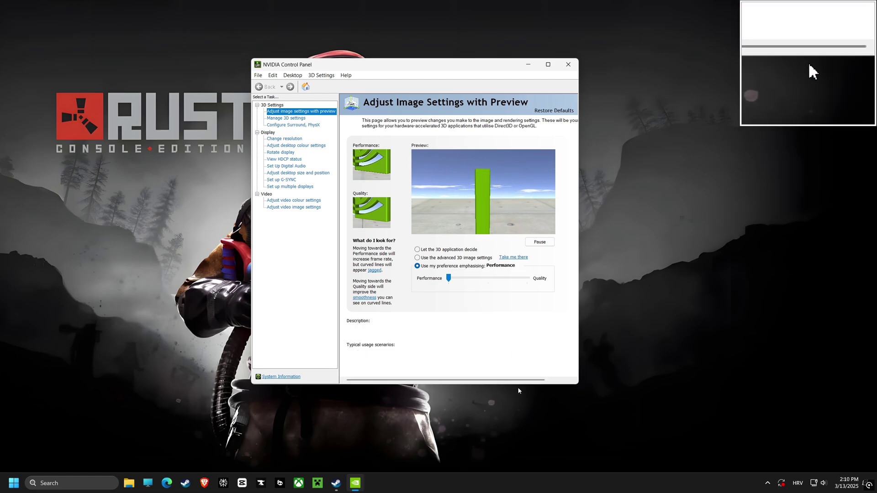
{"action": "left_click", "coordinate": [569, 67]}
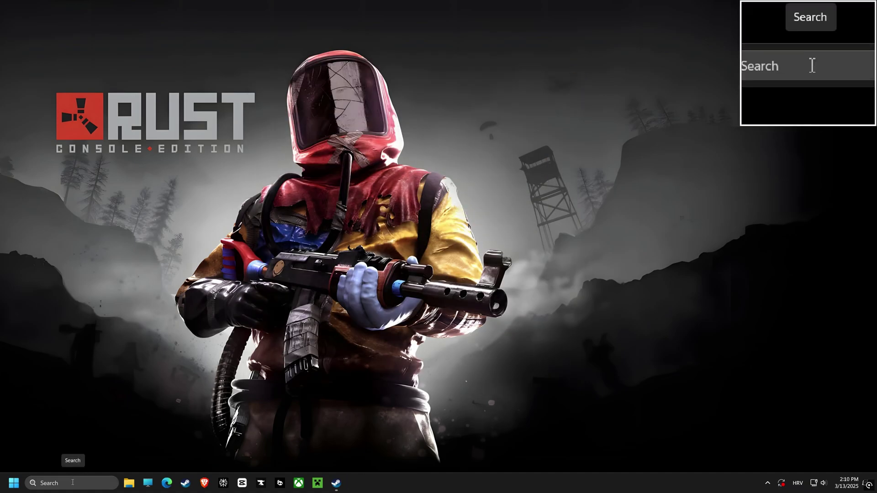
{"action": "left_click", "coordinate": [73, 482]}
{"action": "type", "text": "game mode"}
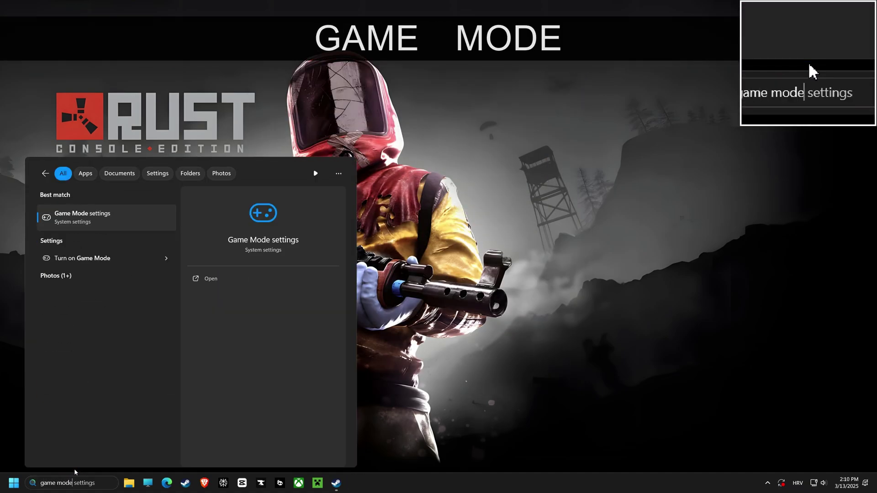
{"action": "left_click", "coordinate": [118, 217]}
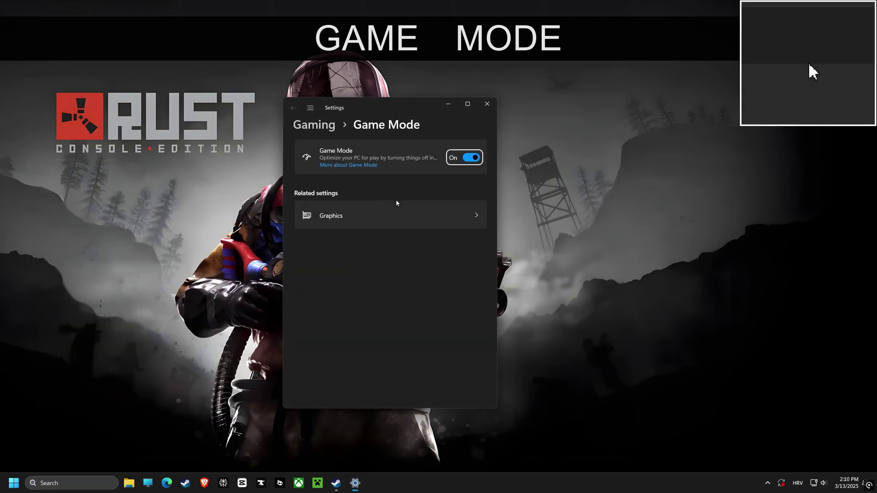
{"action": "left_click_drag", "start_coordinate": [498, 178], "coordinate": [637, 179]}
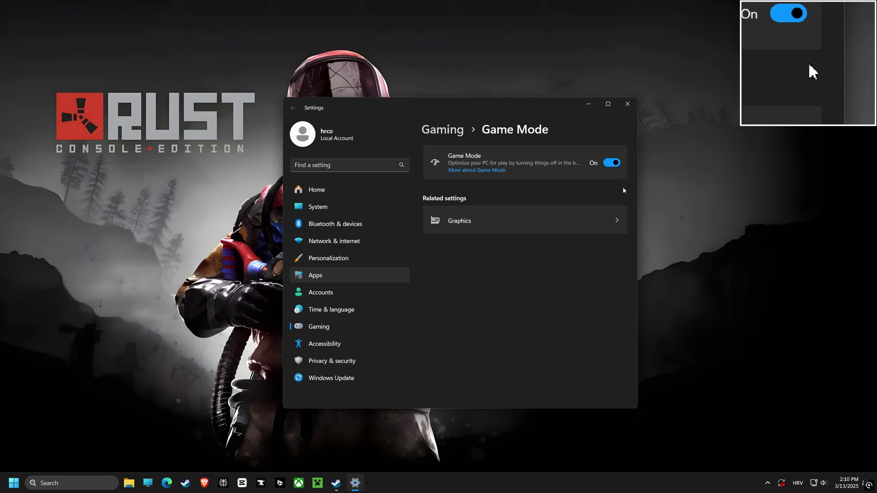
{"action": "left_click", "coordinate": [628, 104]}
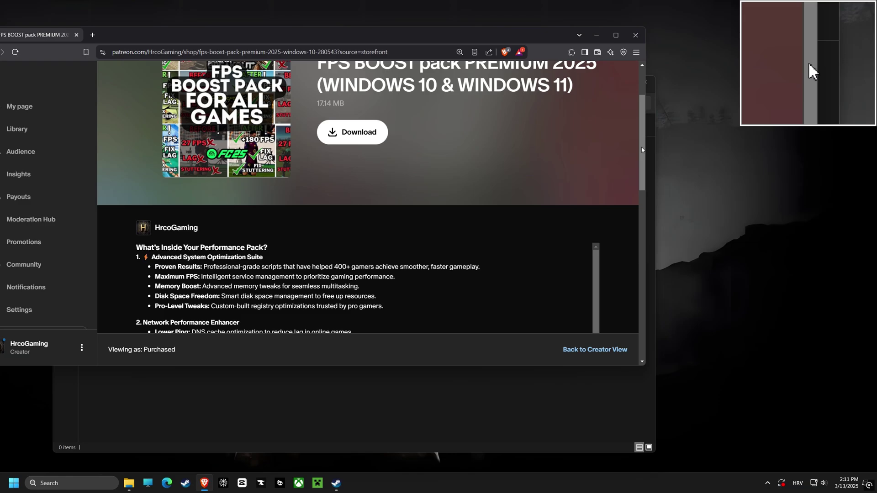
Step: Download the FPS BOOST PACK PREMIUM 2025 zip and drop it into the fps boost folder
{"action": "left_click_drag", "start_coordinate": [642, 147], "coordinate": [633, 124]}
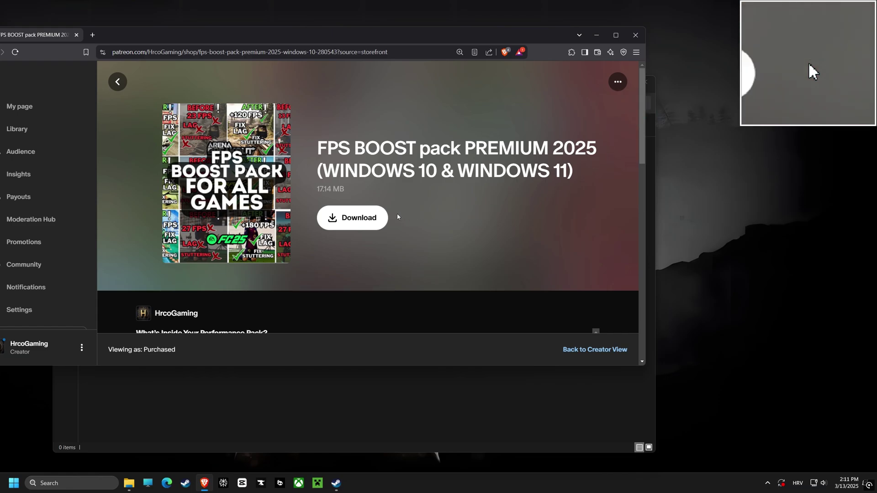
{"action": "left_click", "coordinate": [359, 218]}
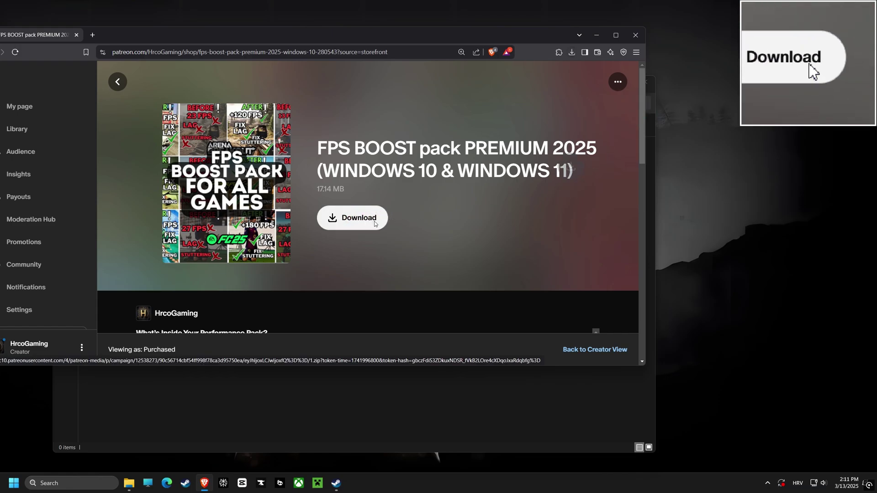
{"action": "left_click", "coordinate": [447, 392]}
{"action": "left_click_drag", "start_coordinate": [417, 84], "coordinate": [660, 133]}
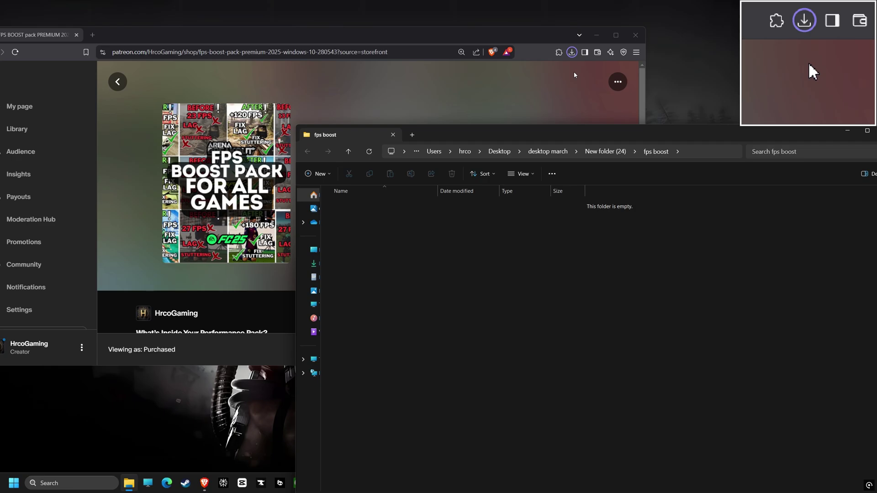
{"action": "left_click_drag", "start_coordinate": [553, 77], "coordinate": [674, 222]}
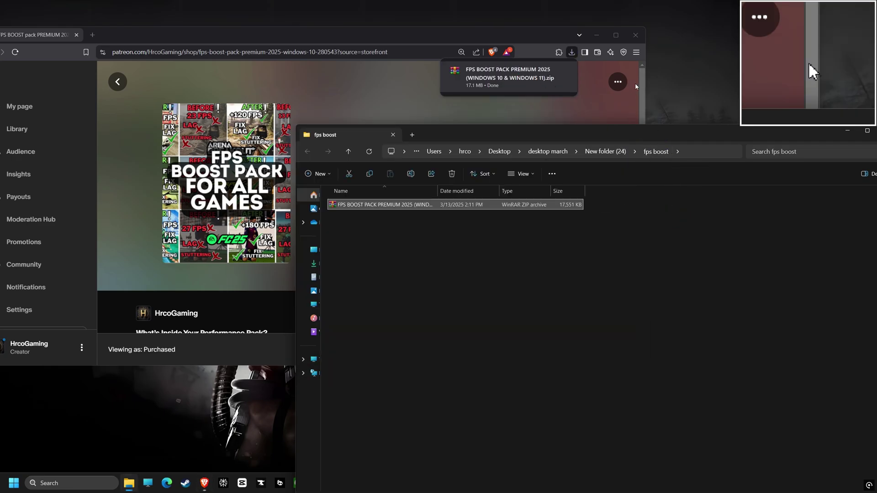
Step: Open the zip in WinRAR and extract the FPS BOOST PACK folder into fps boost
{"action": "left_click", "coordinate": [635, 36]}
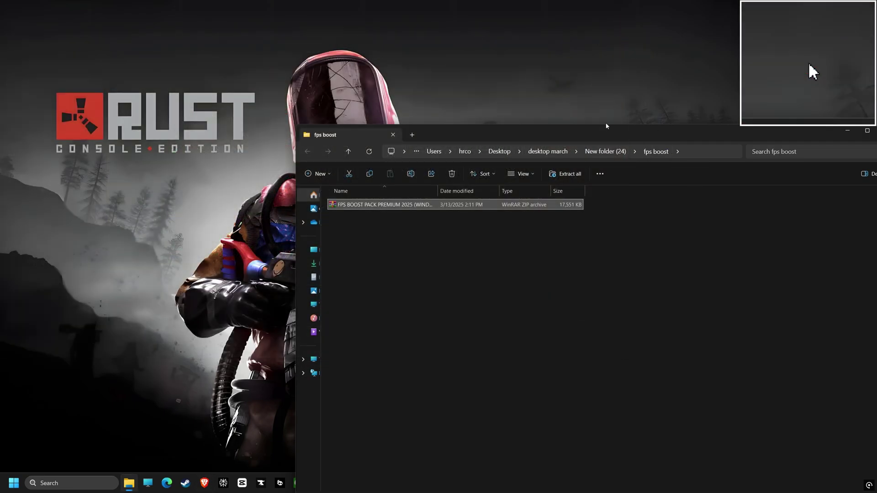
{"action": "double_click", "coordinate": [379, 205]}
{"action": "left_click_drag", "start_coordinate": [302, 258], "coordinate": [737, 214]}
{"action": "left_click_drag", "start_coordinate": [520, 288], "coordinate": [402, 246]}
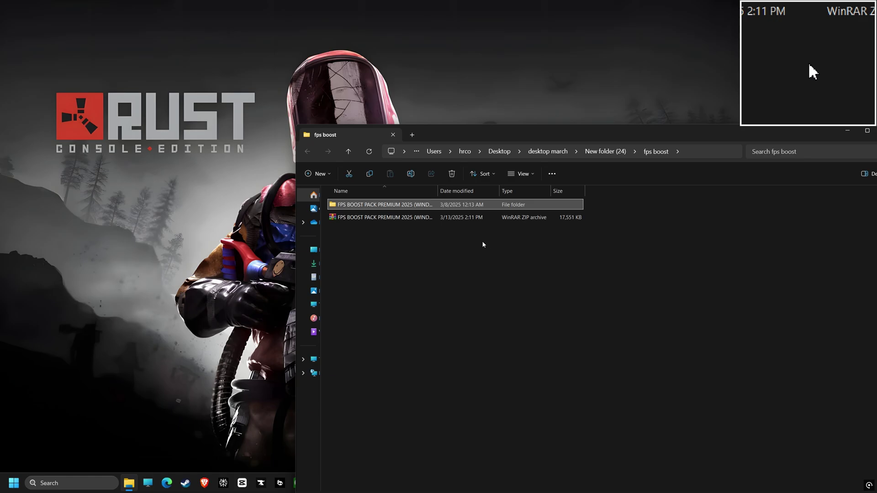
Step: Open FPS BOOST PACK > WINDOWS 11 > 1 - Start and run the !MAKE A Restore Point shortcut
{"action": "double_click", "coordinate": [382, 204]}
{"action": "double_click", "coordinate": [355, 218]}
{"action": "double_click", "coordinate": [354, 205]}
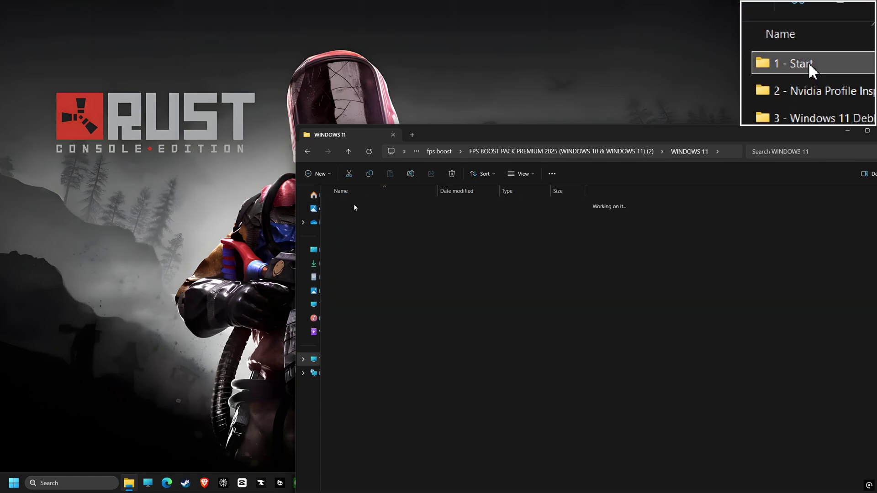
{"action": "left_click_drag", "start_coordinate": [483, 141], "coordinate": [390, 97]}
{"action": "double_click", "coordinate": [295, 161]}
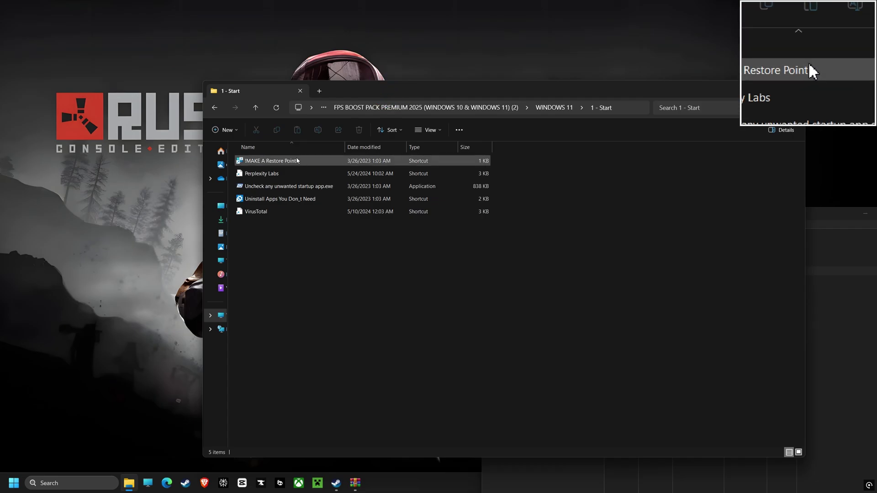
Step: Create a restore point named 'rust optimisation' for Local Disk (C:)
{"action": "left_click_drag", "start_coordinate": [140, 25], "coordinate": [472, 132]}
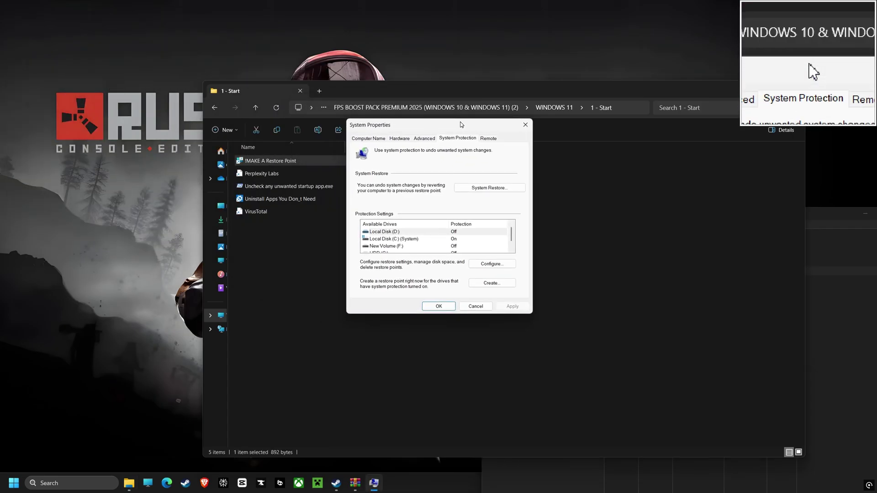
{"action": "left_click", "coordinate": [414, 240]}
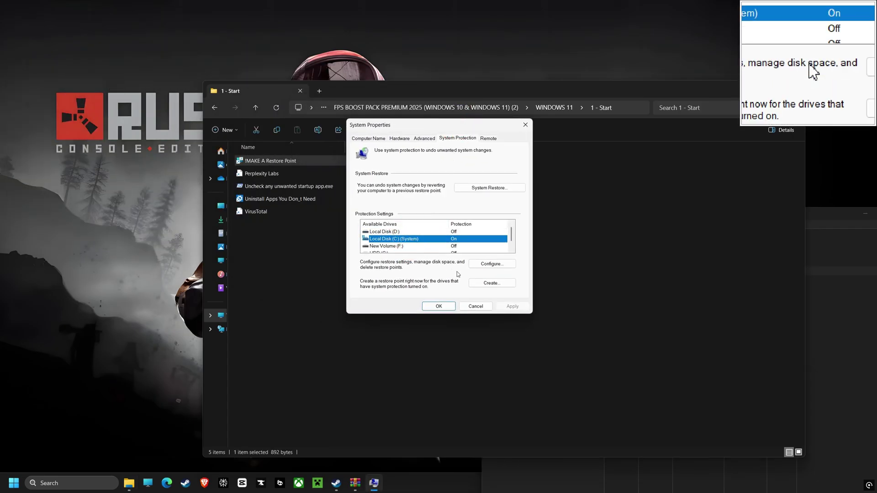
{"action": "left_click", "coordinate": [490, 283]}
{"action": "type", "text": "rust "}
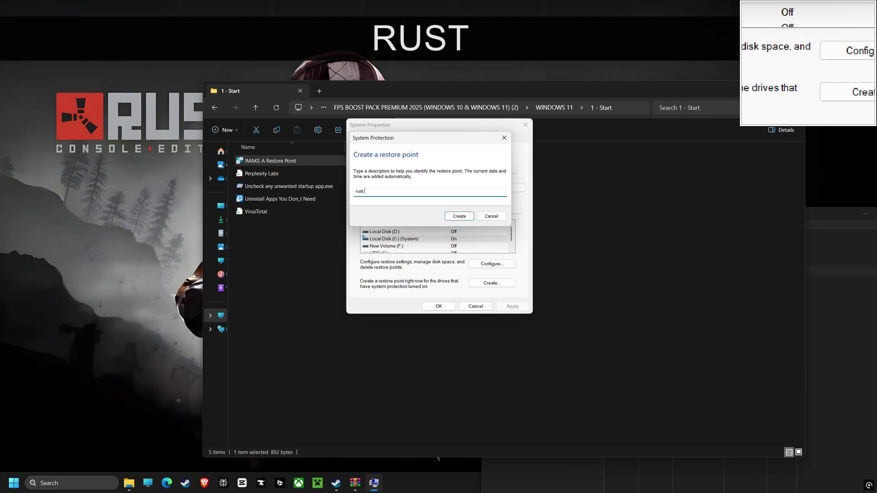
{"action": "type", "text": "optimisation"}
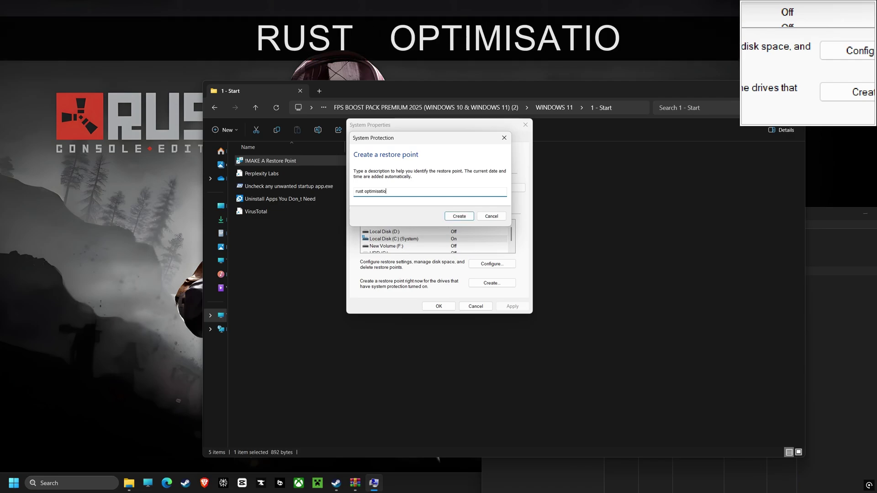
{"action": "left_click", "coordinate": [470, 218]}
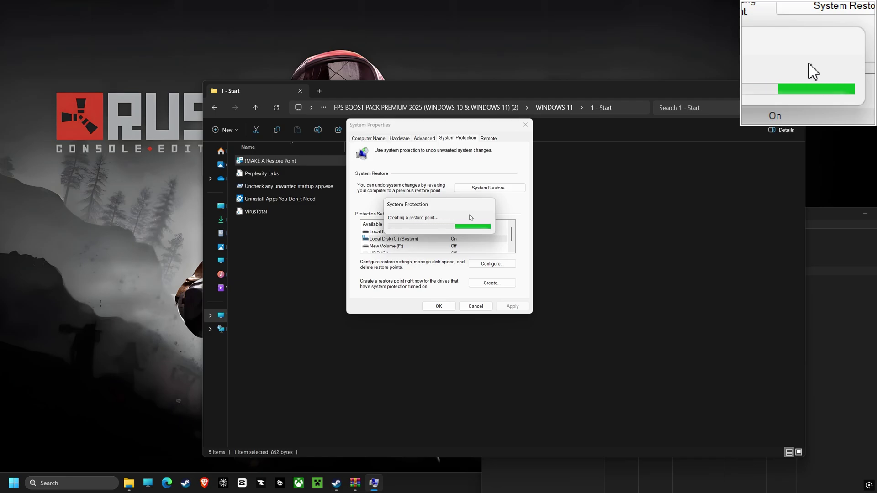
{"action": "left_click", "coordinate": [489, 223]}
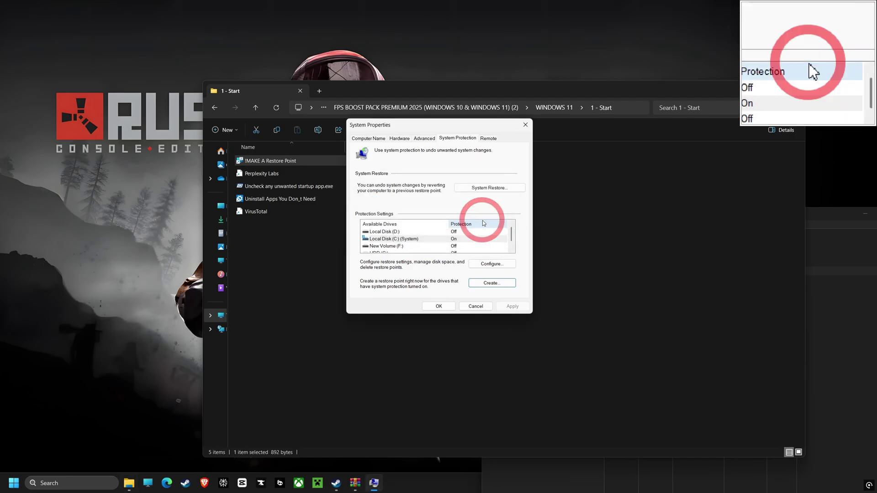
Step: Open and cancel the System Restore wizard, then close System Properties
{"action": "left_click", "coordinate": [490, 189]}
{"action": "left_click_drag", "start_coordinate": [472, 152], "coordinate": [250, 127]}
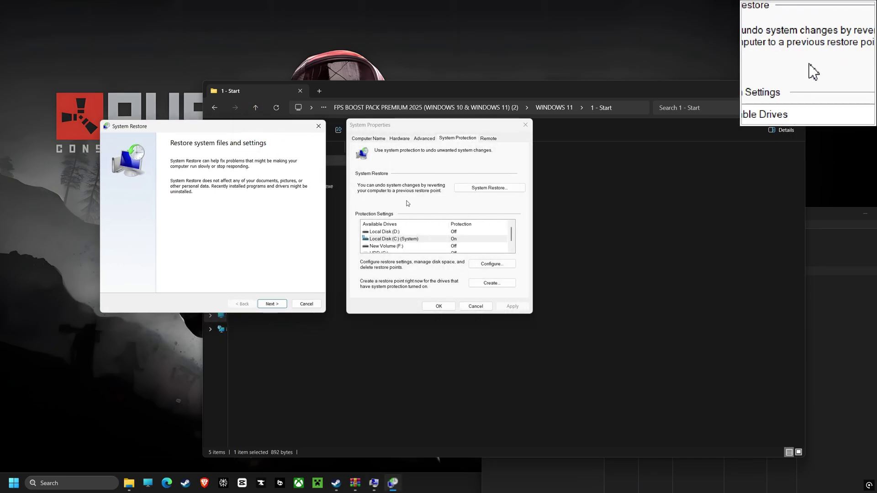
{"action": "left_click", "coordinate": [319, 126]}
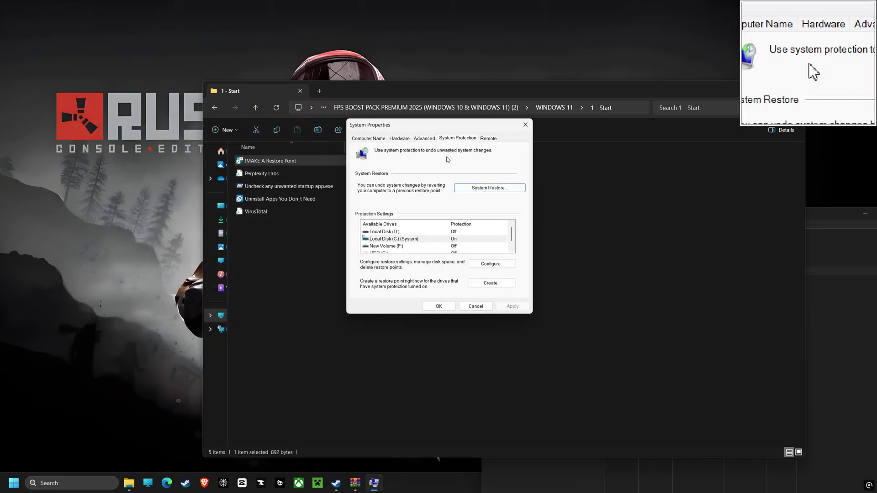
{"action": "left_click", "coordinate": [525, 125]}
Step: Open the Perplexity Labs playground from its shortcut, closing the duplicate tab
{"action": "double_click", "coordinate": [259, 175]}
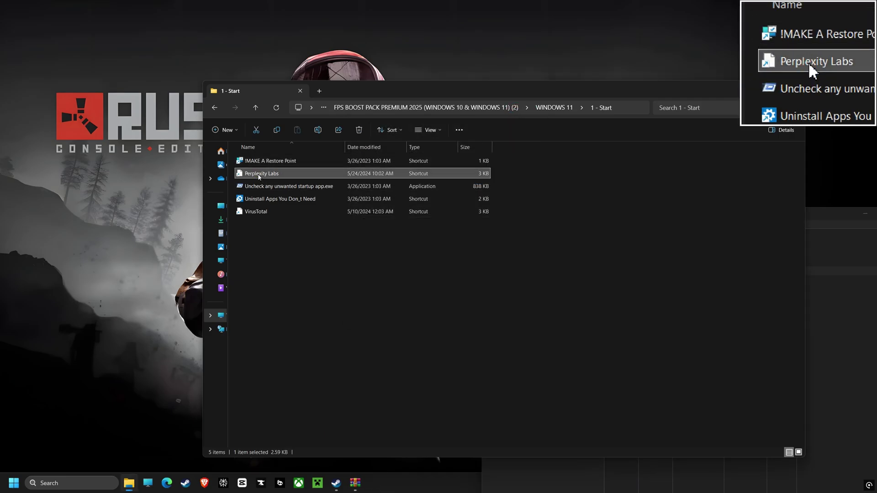
{"action": "left_click", "coordinate": [464, 251]}
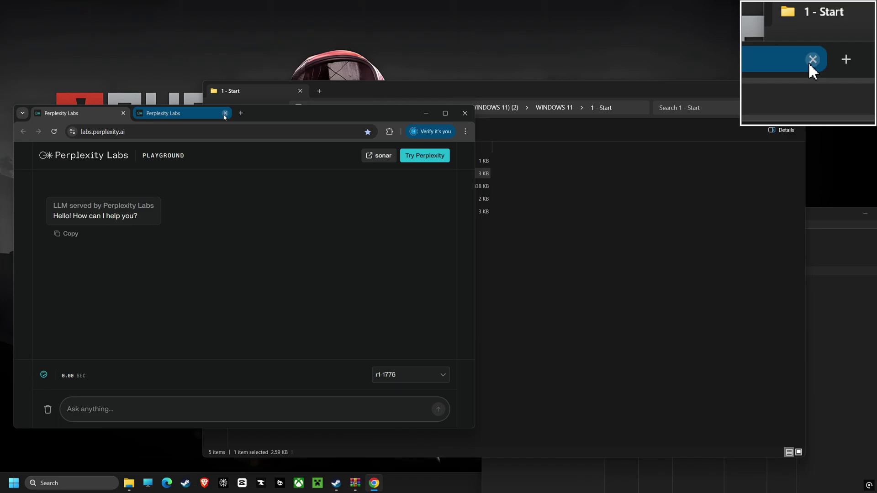
{"action": "left_click", "coordinate": [123, 113]}
{"action": "left_click_drag", "start_coordinate": [258, 113], "coordinate": [244, 63]}
Step: Switch the playground model from r1-1776 to sonar and minimize the browser
{"action": "left_click", "coordinate": [361, 326]}
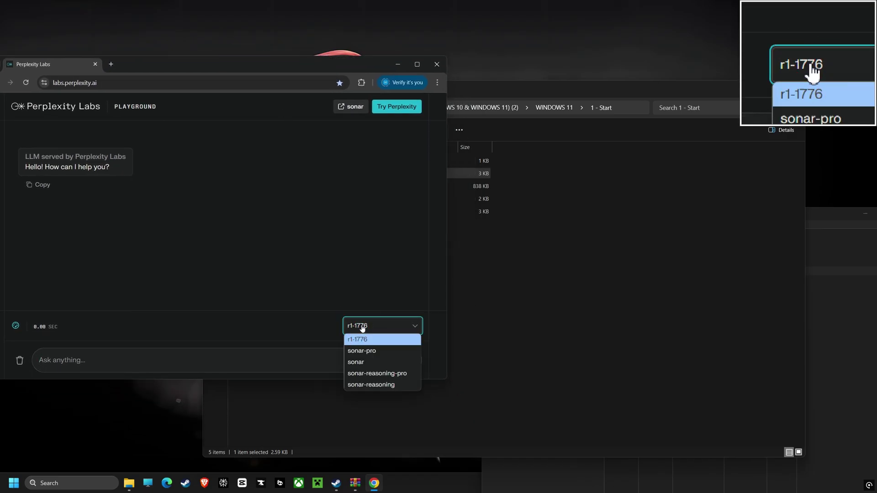
{"action": "left_click", "coordinate": [357, 363]}
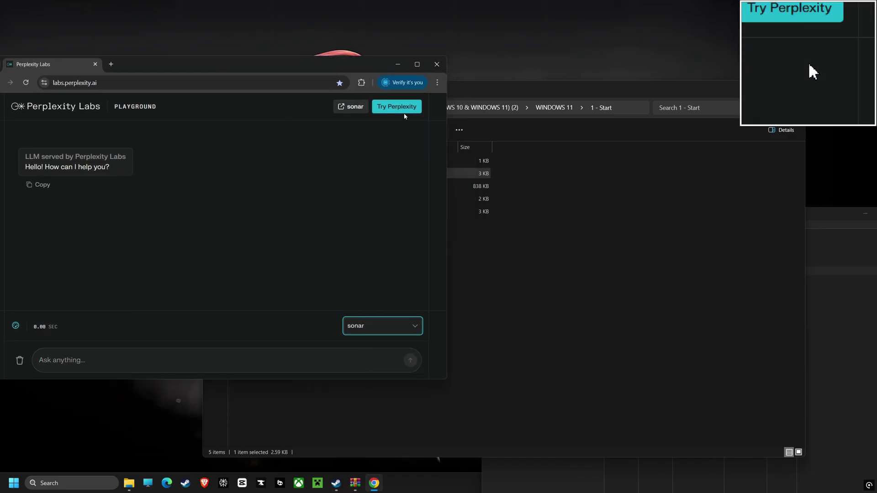
{"action": "left_click", "coordinate": [402, 64]}
{"action": "left_click", "coordinate": [281, 186]}
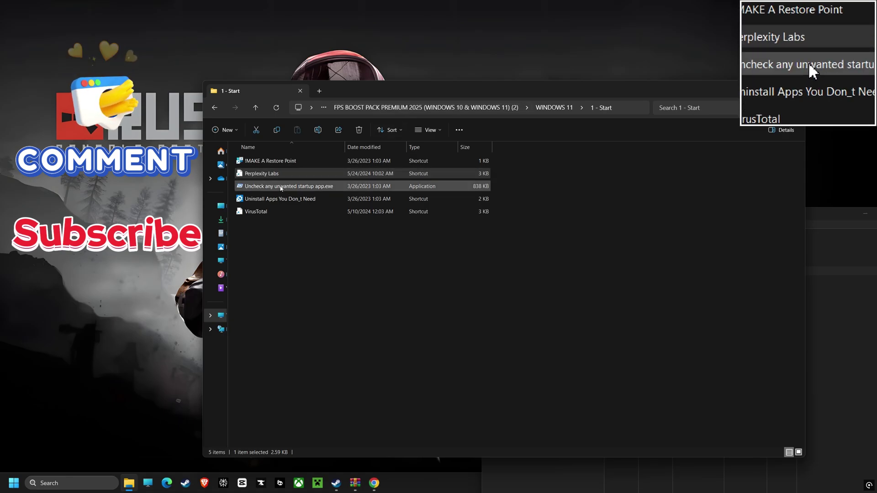
Step: Launch Autoruns, untick electron.app.Loom and Riot Vanguard startup entries, then close it
{"action": "double_click", "coordinate": [281, 186]}
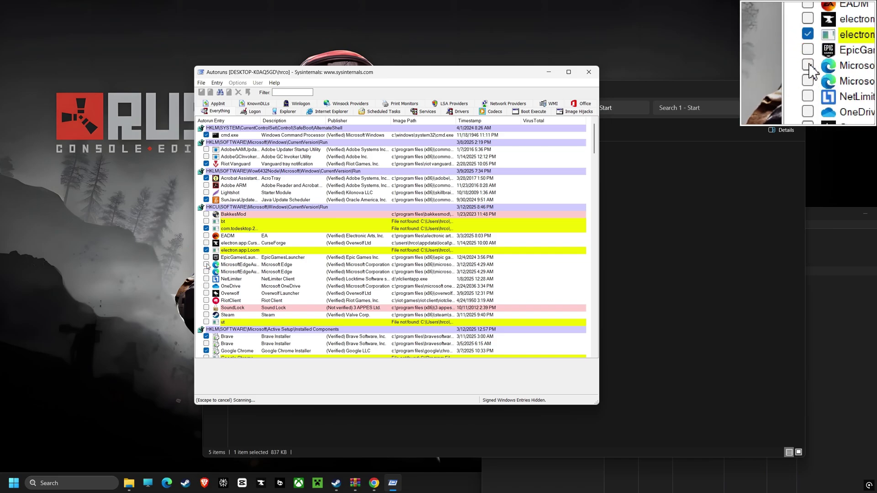
{"action": "left_click", "coordinate": [206, 250]}
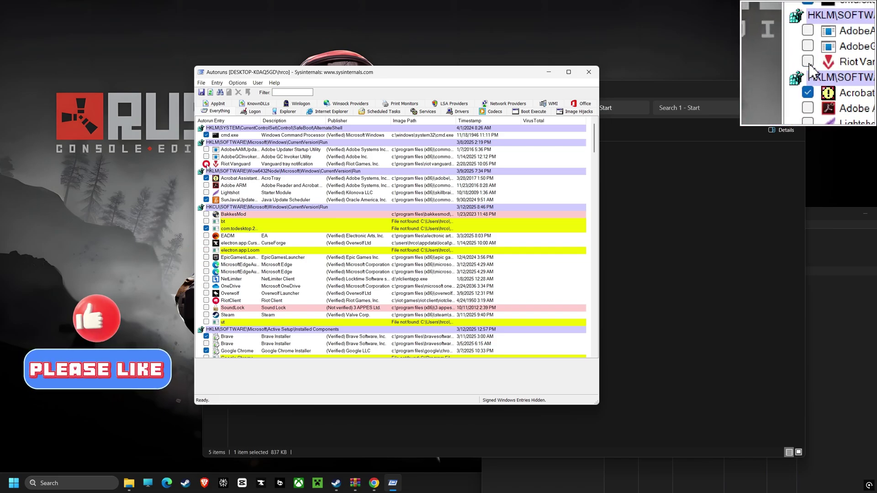
{"action": "left_click", "coordinate": [206, 163]}
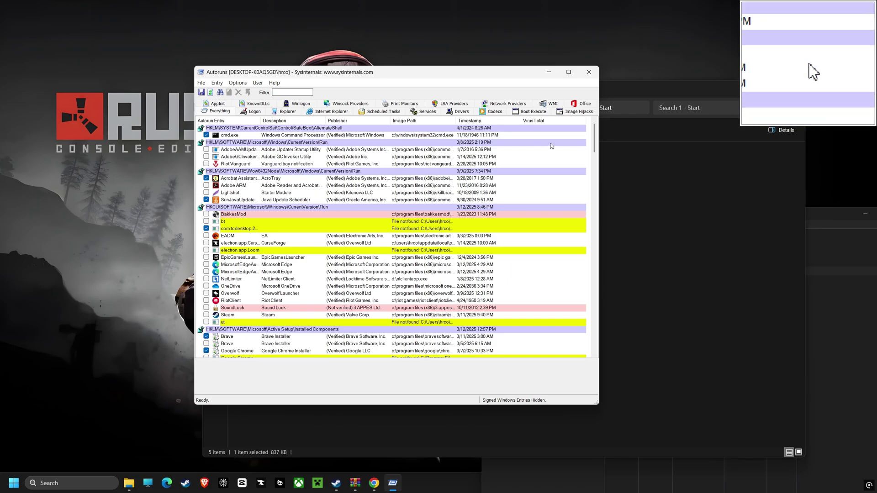
{"action": "left_click", "coordinate": [589, 73]}
Step: Browse Installed apps, checking Adobe Photoshop 2021's options, then close Settings
{"action": "double_click", "coordinate": [308, 199]}
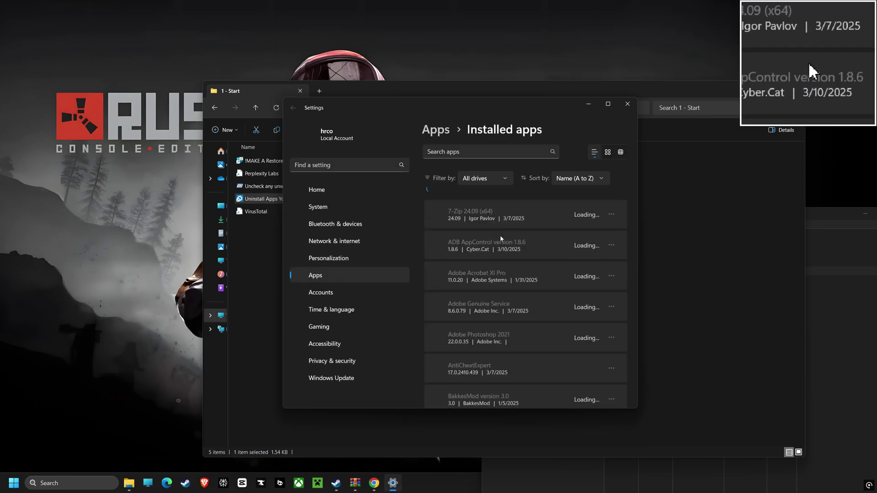
{"action": "scroll", "coordinate": [502, 262], "scroll_direction": "down", "scroll_amount": 1}
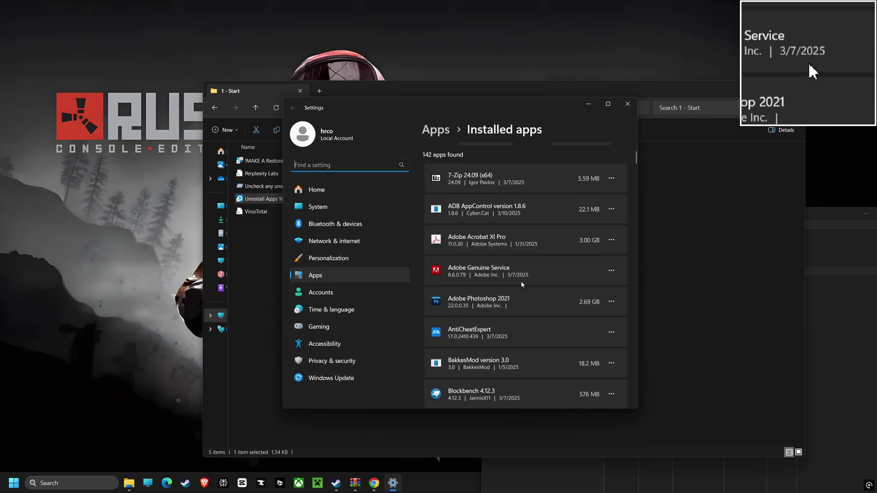
{"action": "left_click", "coordinate": [612, 302]}
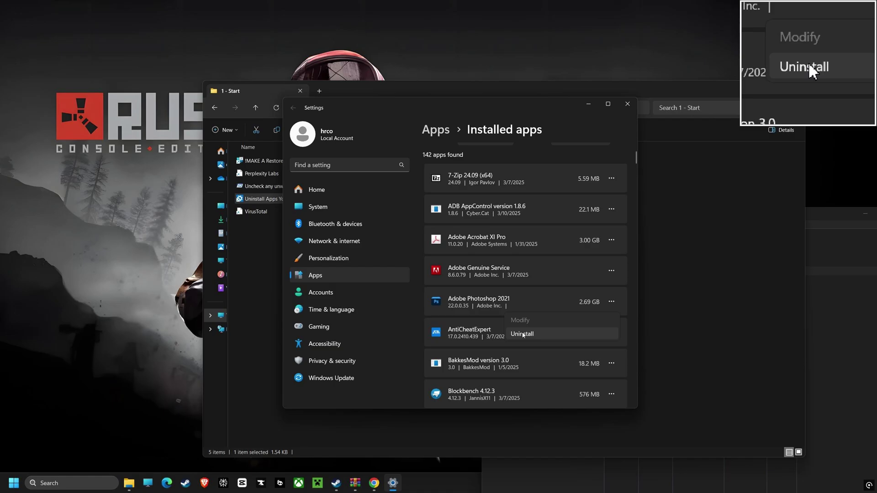
{"action": "left_click", "coordinate": [628, 108]}
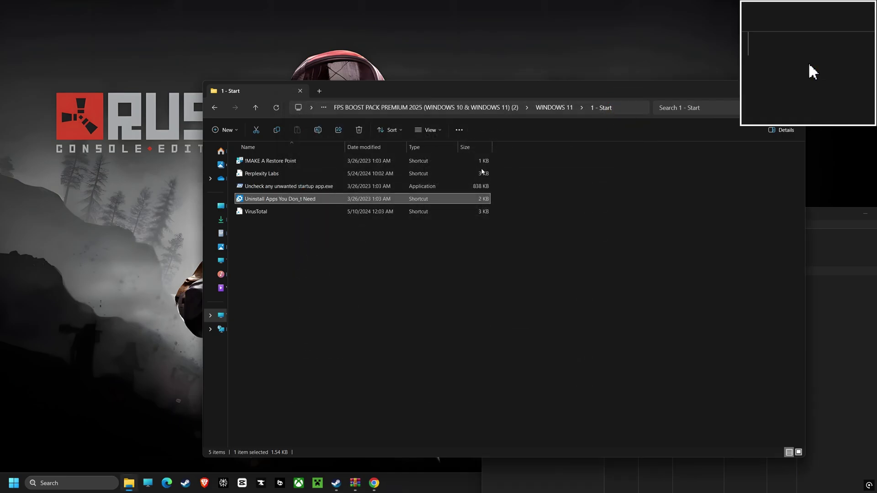
Step: Launch nvidiaProfileInspector.exe from 2 - Nvidia Profile Inspector, bypassing the SmartScreen warning
{"action": "left_click", "coordinate": [214, 108]}
{"action": "double_click", "coordinate": [277, 175]}
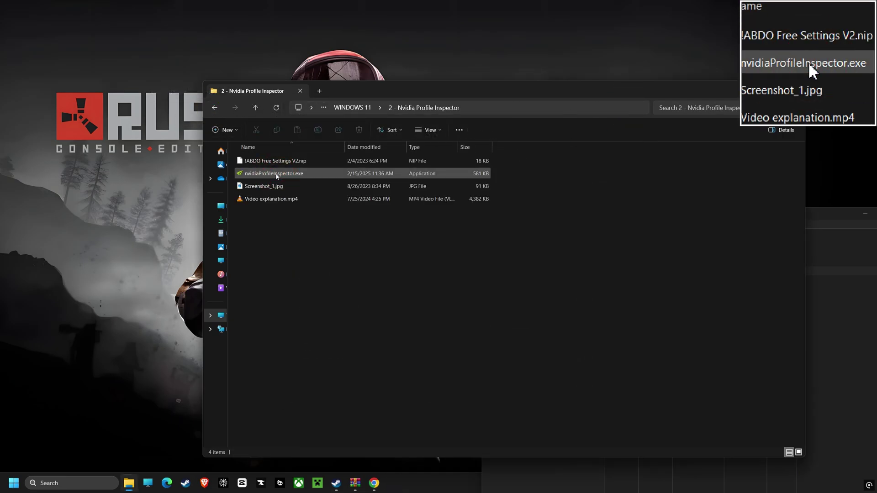
{"action": "double_click", "coordinate": [272, 174]}
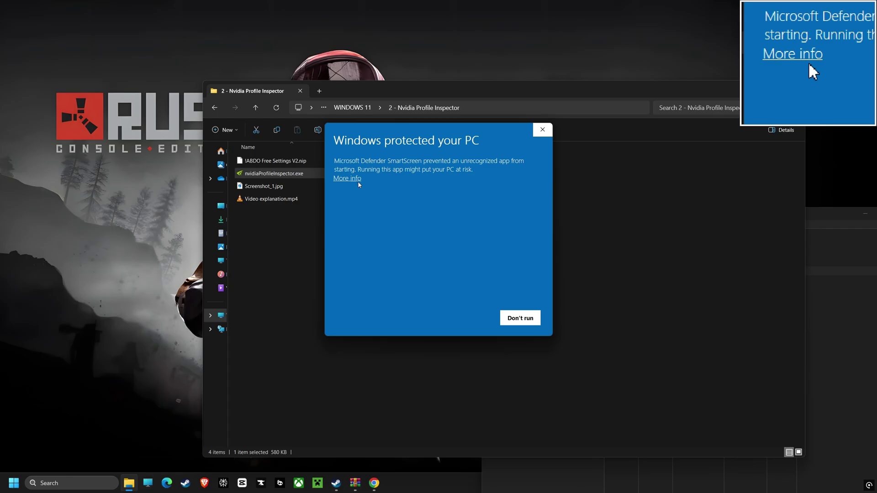
{"action": "left_click", "coordinate": [359, 179]}
{"action": "left_click", "coordinate": [466, 320]}
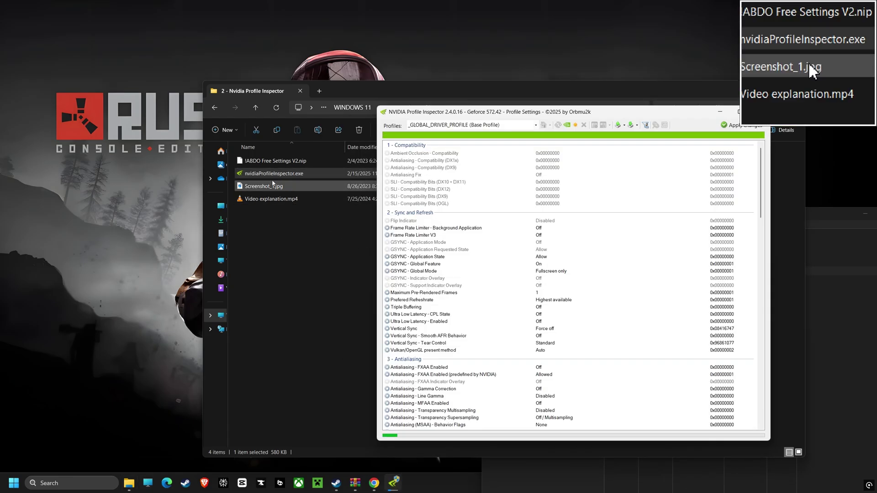
Step: Import the !ABDO Free Settings V2.nip profile, apply the changes, and close the inspector
{"action": "left_click_drag", "start_coordinate": [261, 163], "coordinate": [489, 211]}
{"action": "left_click", "coordinate": [470, 273]}
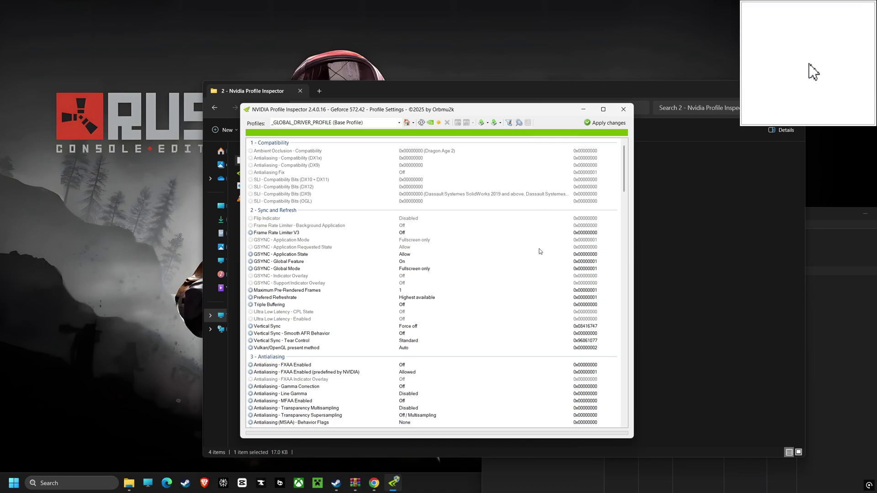
{"action": "left_click", "coordinate": [604, 127]}
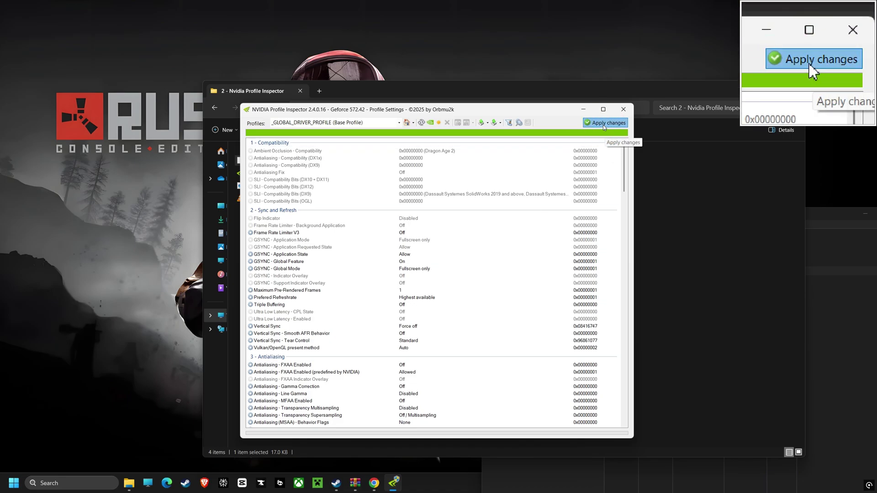
{"action": "left_click", "coordinate": [624, 110]}
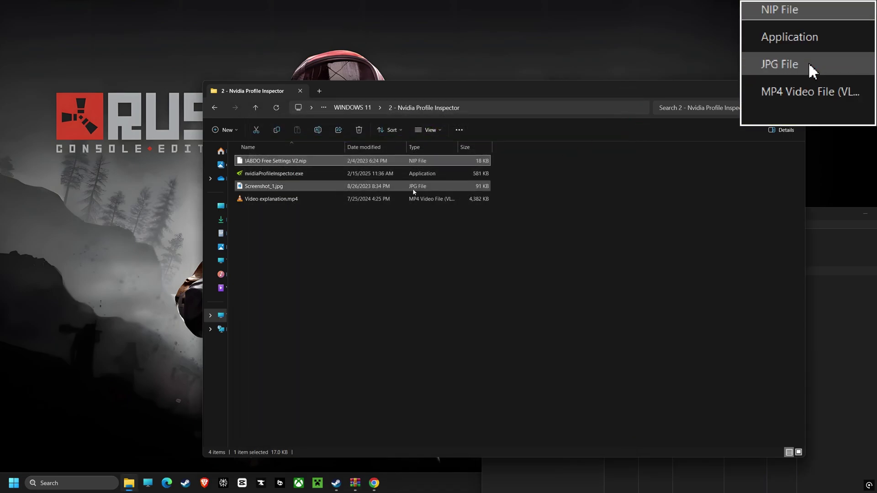
Step: Launch Run.bat from 3 - Windows 11 Debloater\Win11Debloat-master as administrator
{"action": "left_click", "coordinate": [214, 108]}
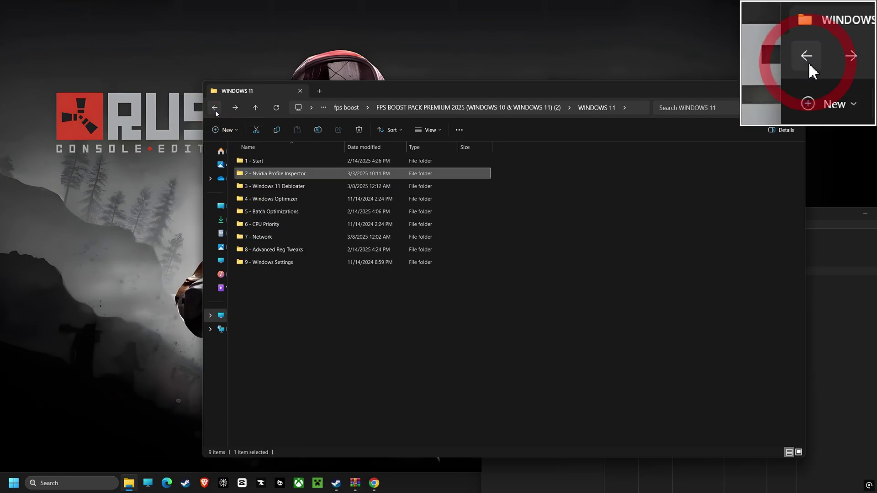
{"action": "double_click", "coordinate": [274, 186]}
{"action": "double_click", "coordinate": [270, 161]}
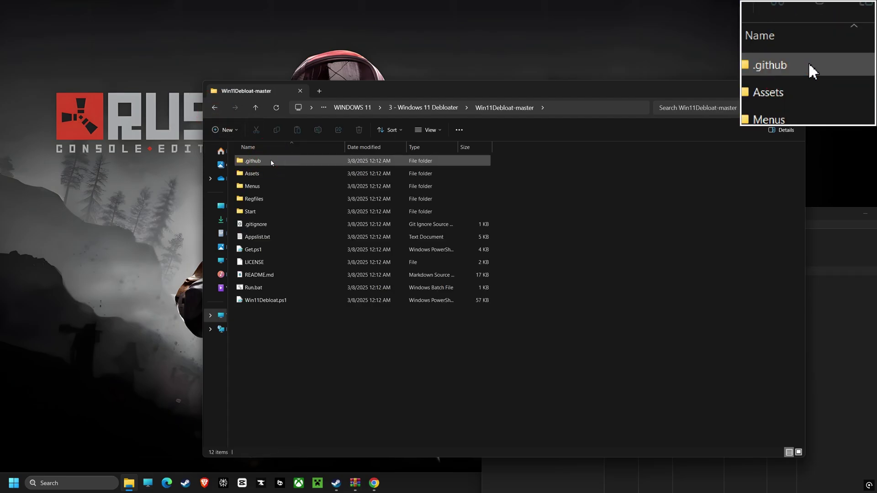
{"action": "left_click", "coordinate": [258, 288]}
{"action": "double_click", "coordinate": [258, 287]}
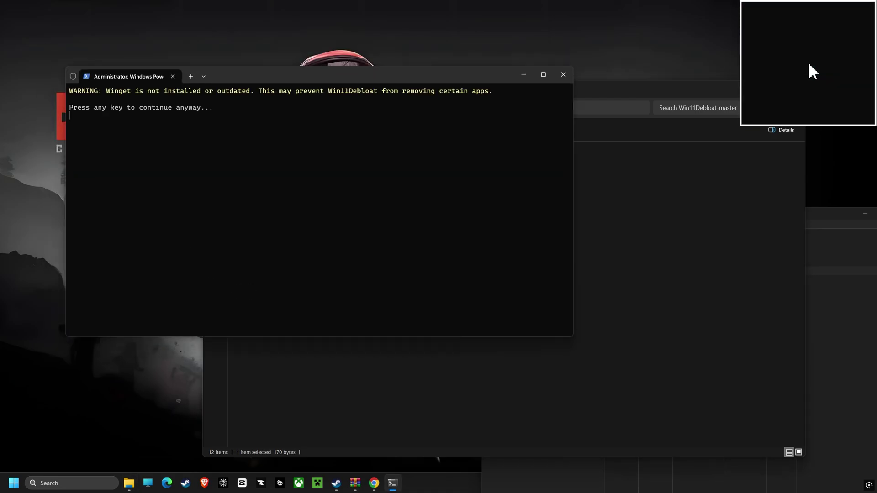
Step: Get past the Winget warning and run the debloat script in Default Mode (option 1)
{"action": "key", "text": "Return"}
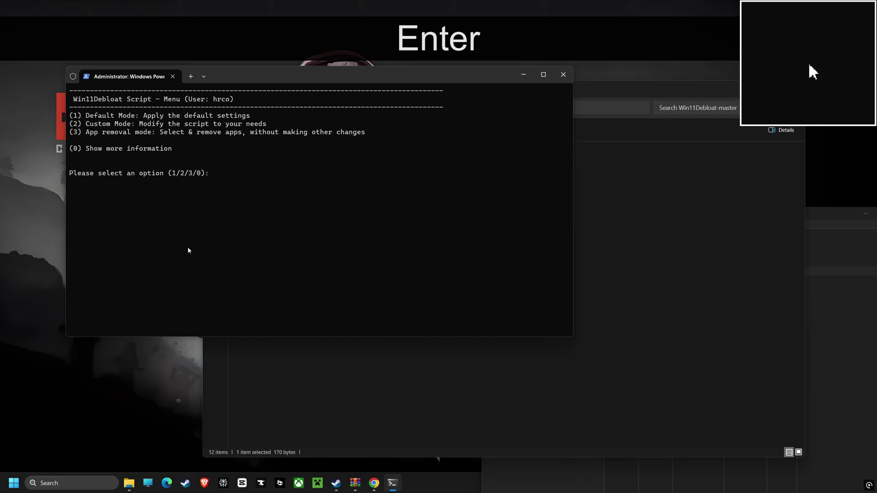
{"action": "type", "text": "1"}
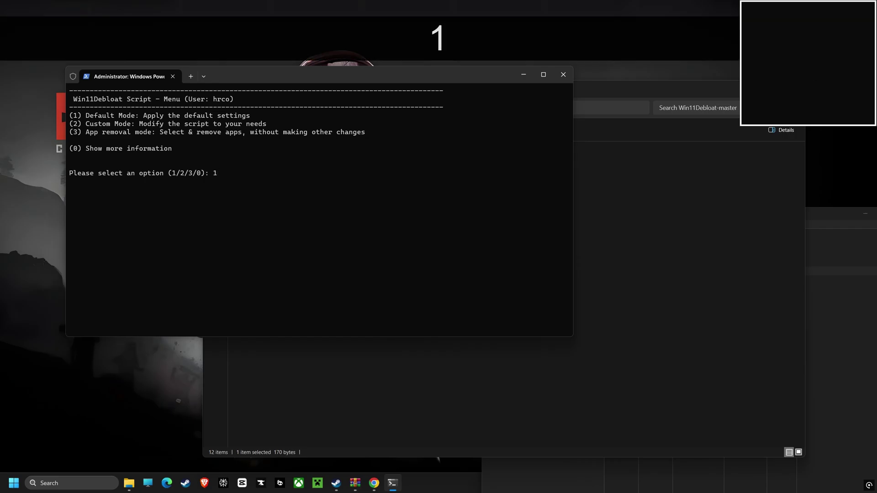
{"action": "key", "text": "Return"}
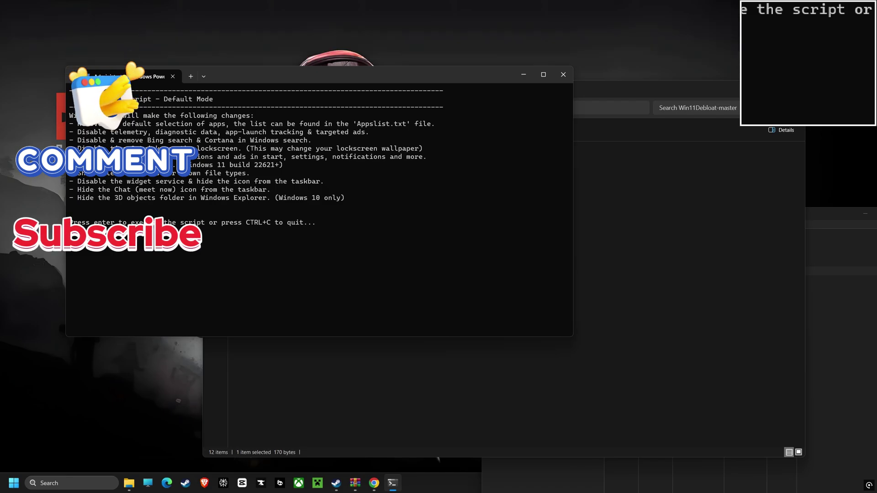
{"action": "key", "text": "Return"}
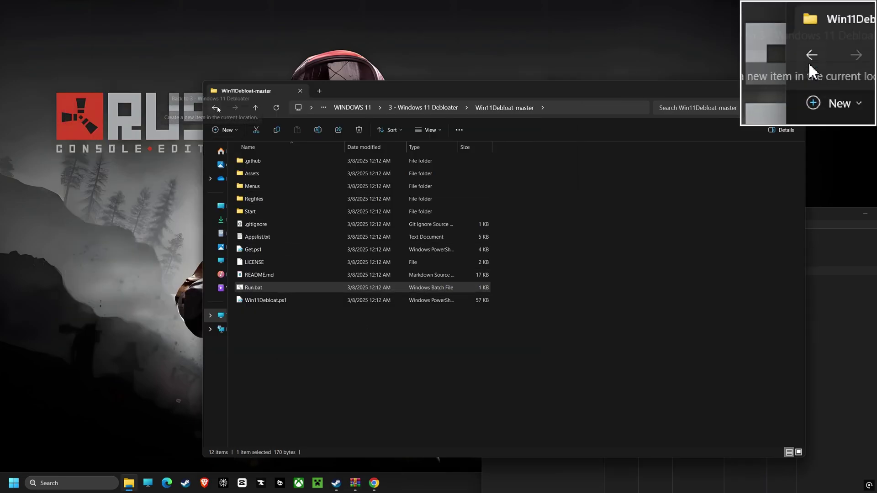
{"action": "left_click", "coordinate": [218, 108]}
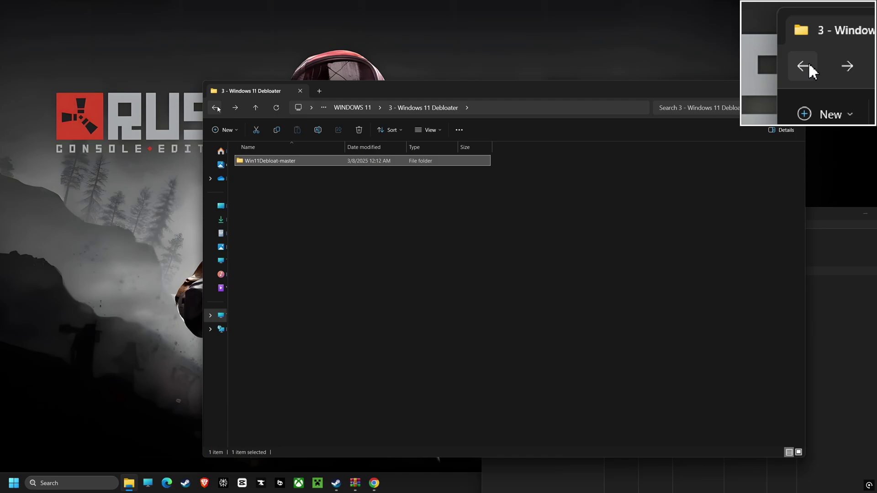
Step: Start Optimizer-16.6.exe from the 4 - Windows Optimizer folder and show its General tab
{"action": "left_click", "coordinate": [217, 108]}
{"action": "left_click", "coordinate": [271, 199]}
{"action": "double_click", "coordinate": [271, 201]}
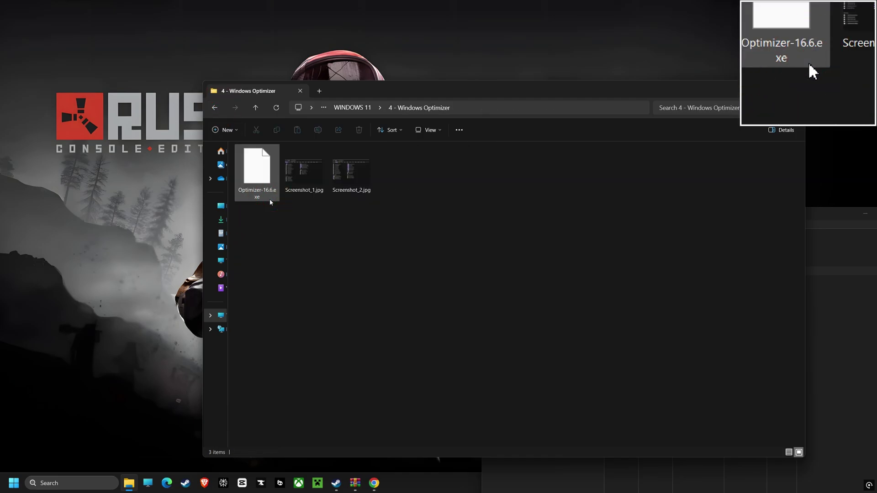
{"action": "left_click", "coordinate": [258, 172]}
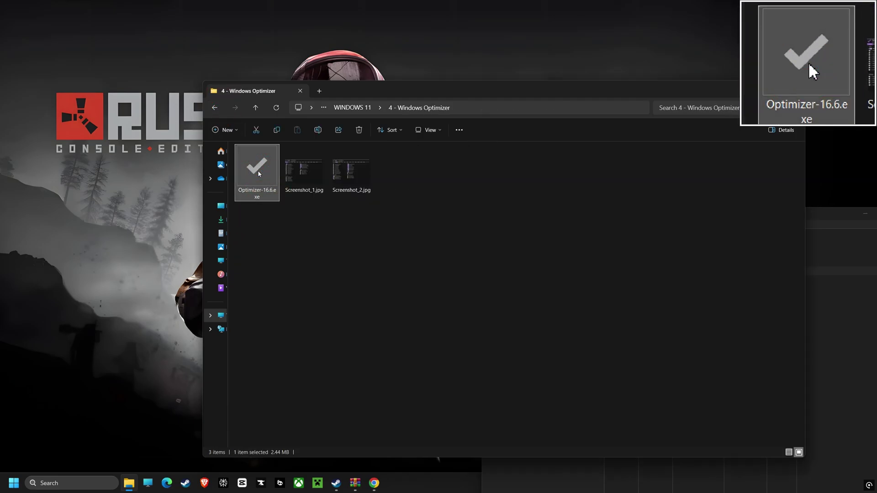
{"action": "double_click", "coordinate": [258, 173]}
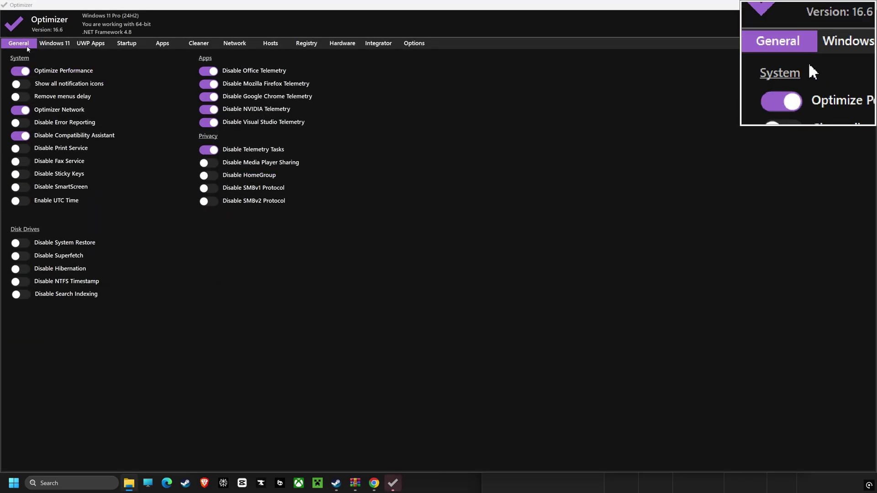
{"action": "left_click", "coordinate": [25, 46]}
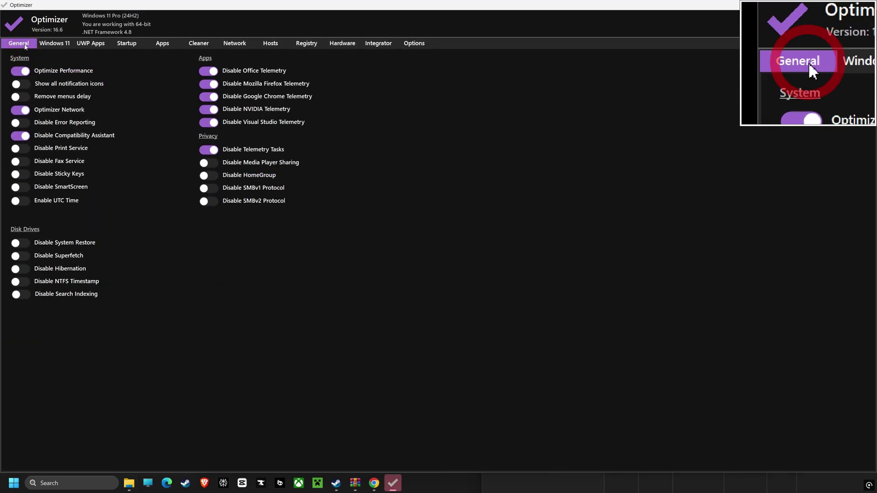